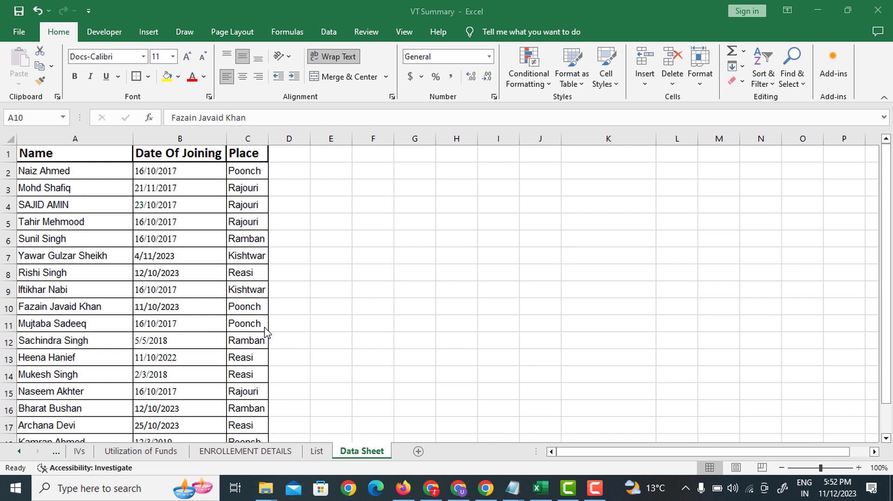
- Examine the order of the names in column A of the List sheet
click(320, 455)
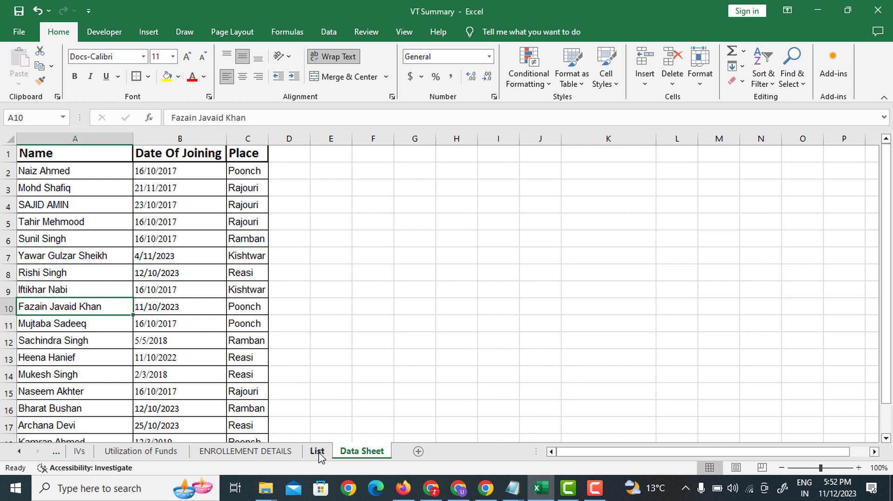
click(321, 452)
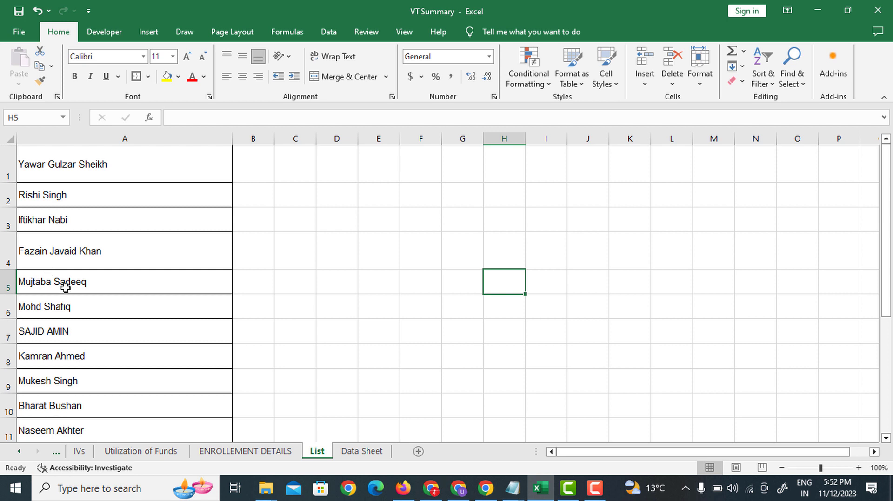
ctrl+scroll(65, 288, down, 1)
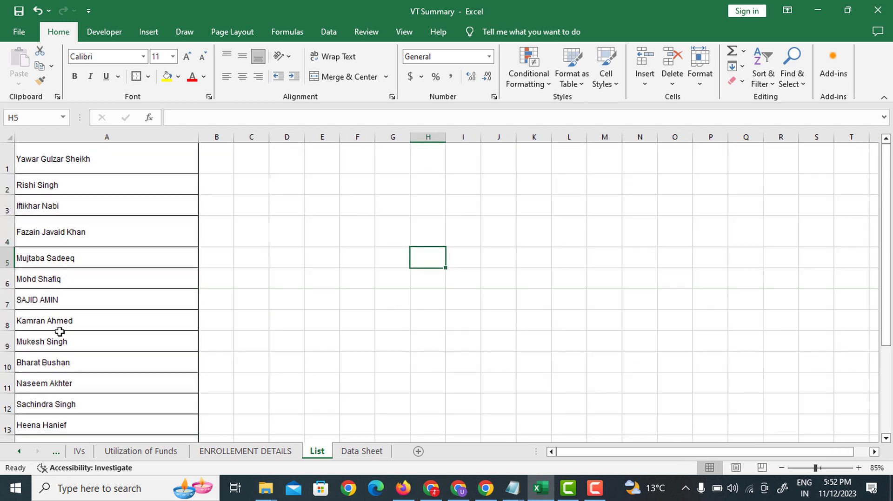
click(54, 161)
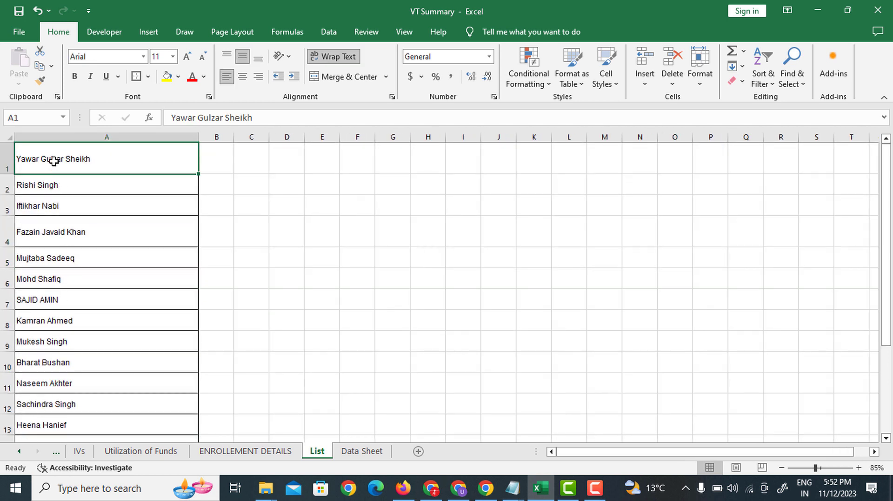
click(59, 191)
click(55, 208)
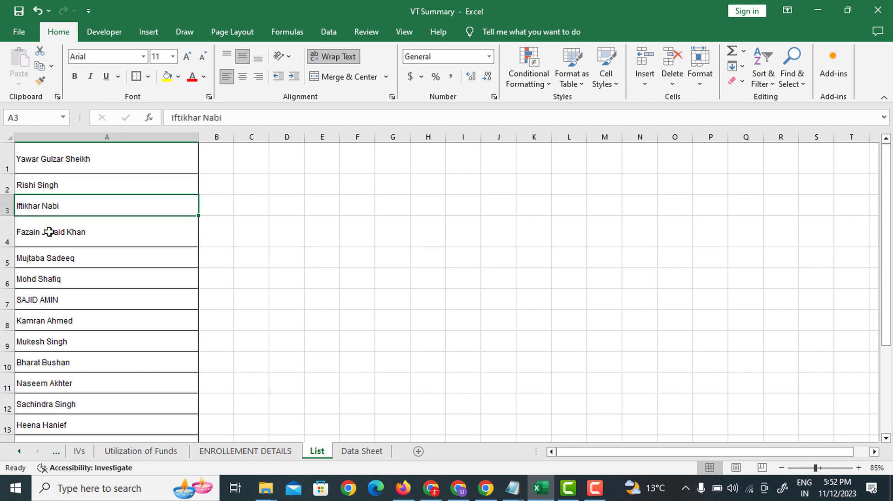
click(49, 232)
click(40, 259)
click(38, 280)
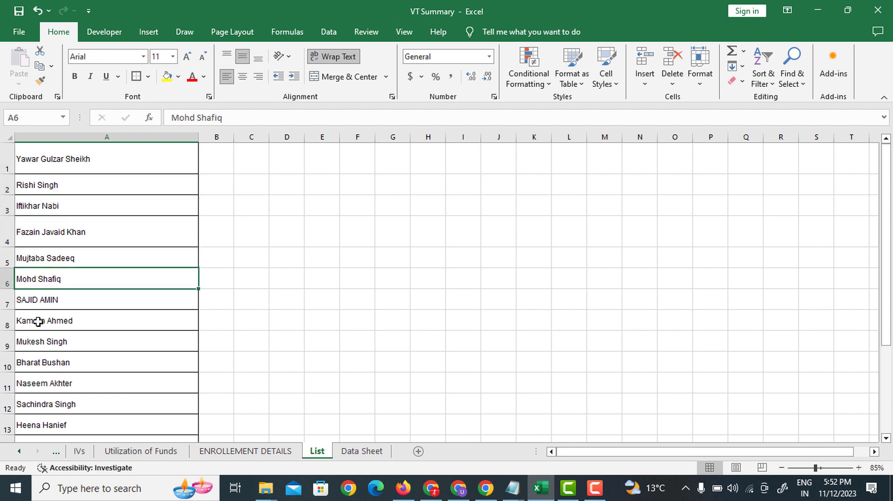
scroll(38, 306, down, 2)
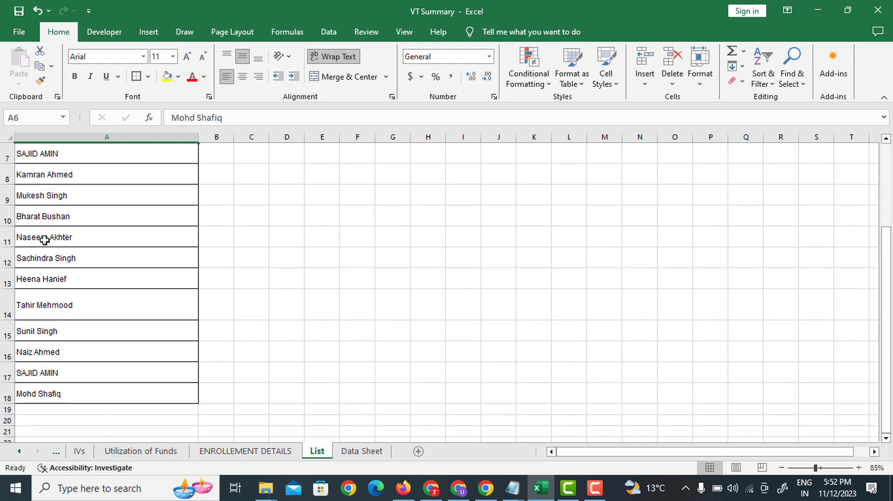
scroll(60, 237, up, 2)
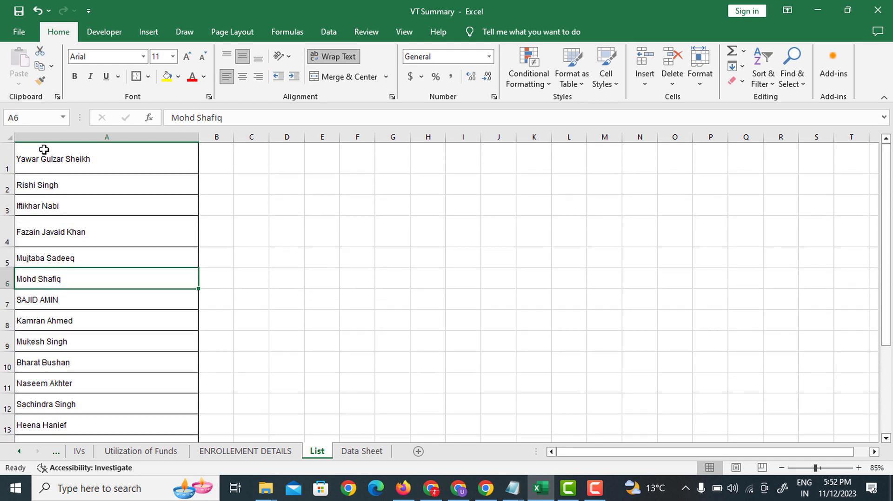
- Compare the name order on the Data Sheet with the order in column A of the List sheet
click(363, 453)
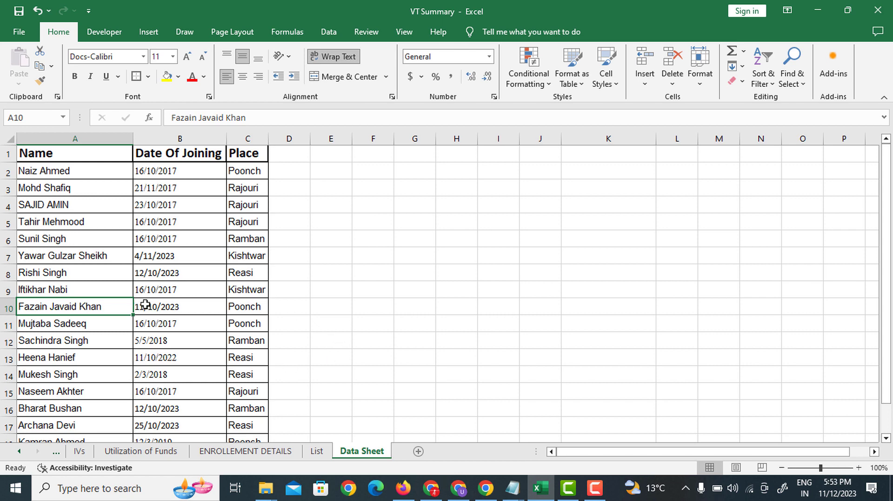
click(317, 451)
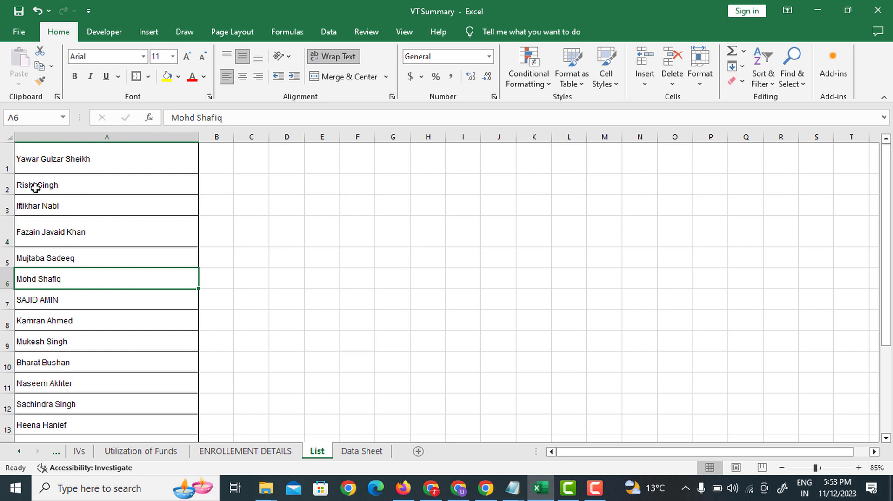
scroll(51, 350, down, 3)
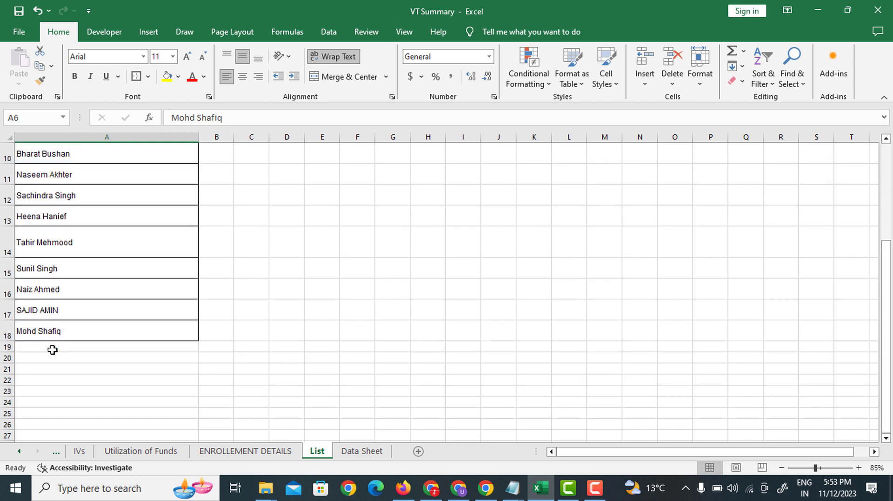
scroll(53, 310, up, 3)
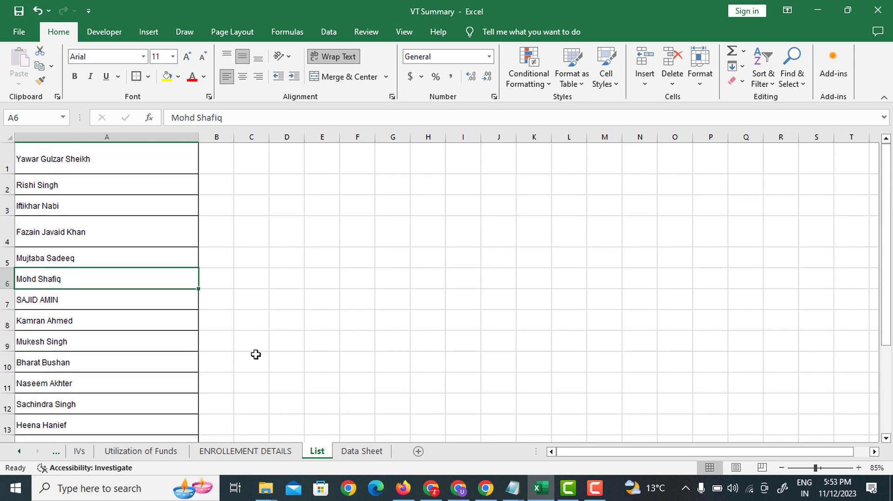
click(299, 264)
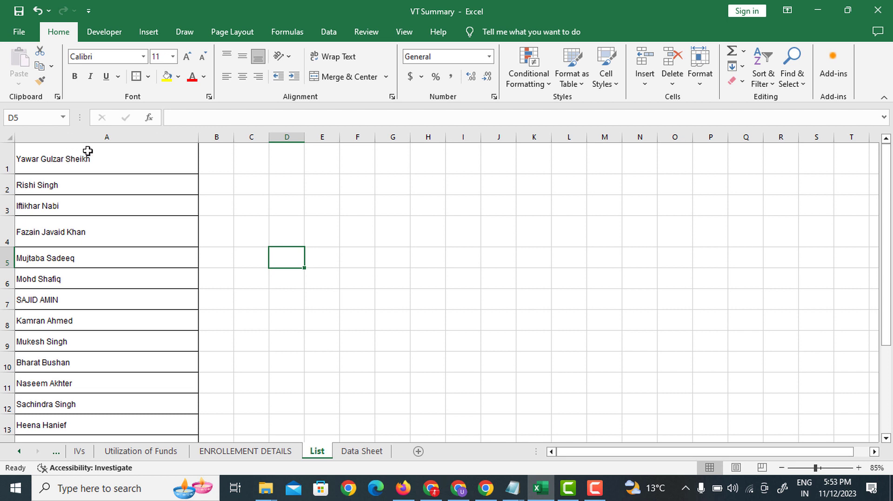
drag(70, 153, 100, 411)
scroll(148, 357, up, 1)
click(307, 242)
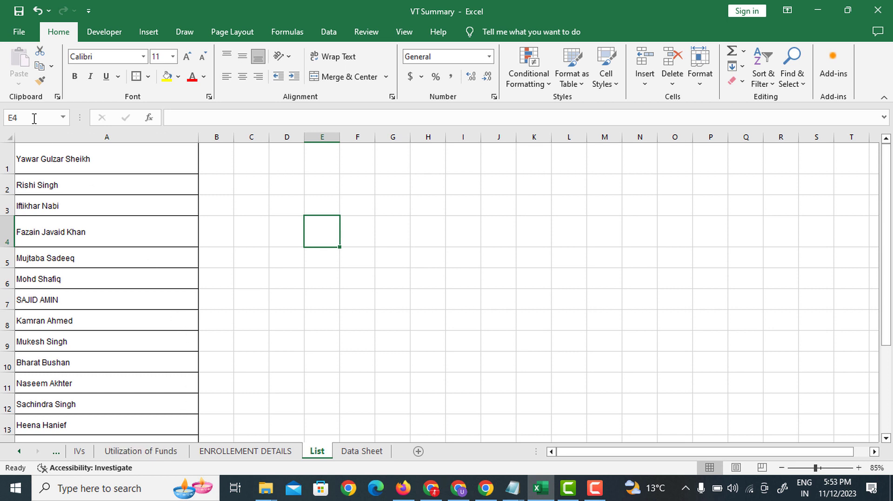
- Open the custom lists editor from the advanced program options and start specifying the cells to import a list from
click(18, 33)
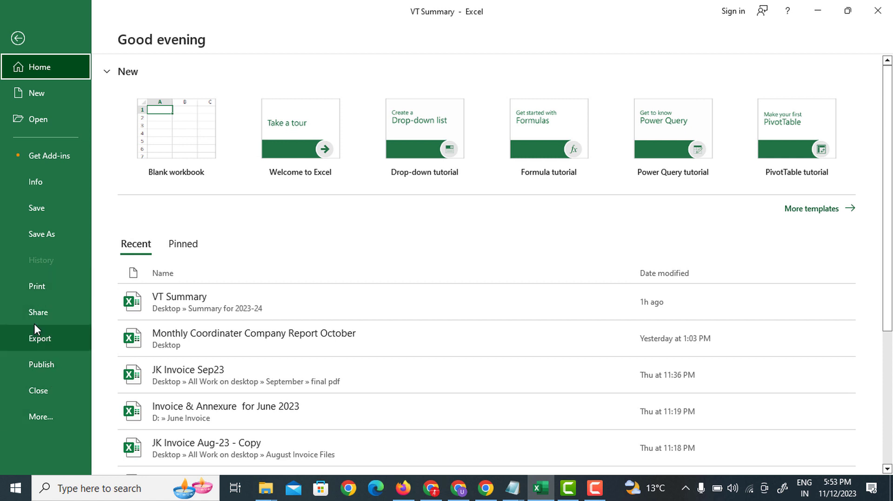
click(51, 418)
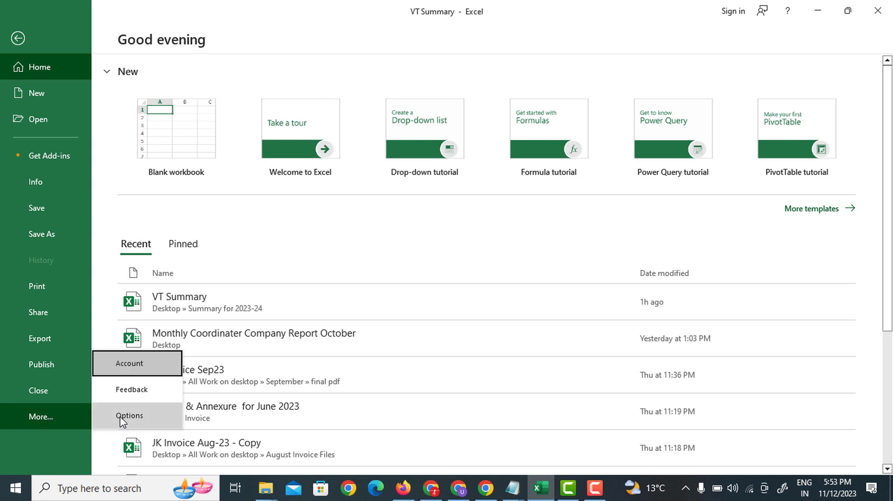
click(148, 420)
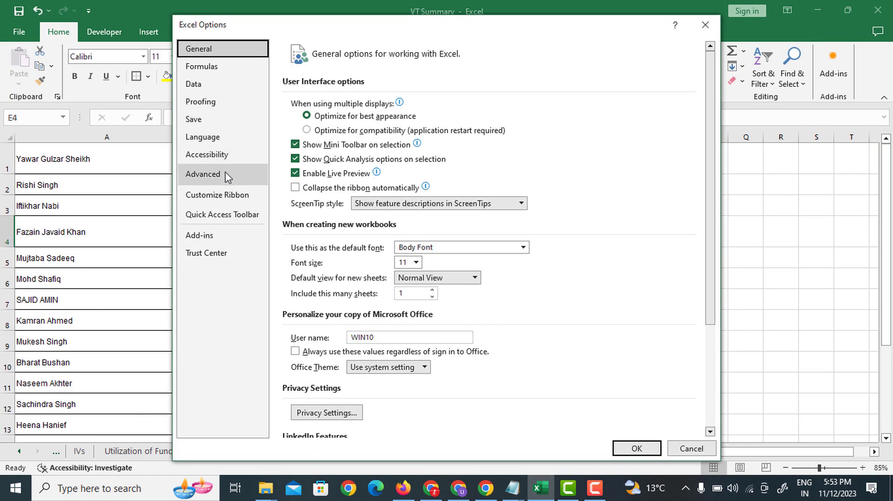
click(203, 178)
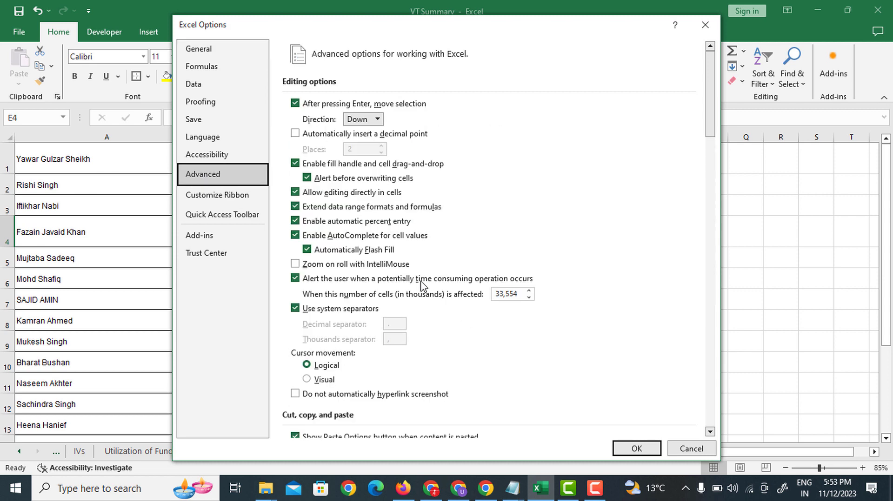
scroll(420, 286, down, 5)
scroll(421, 286, down, 15)
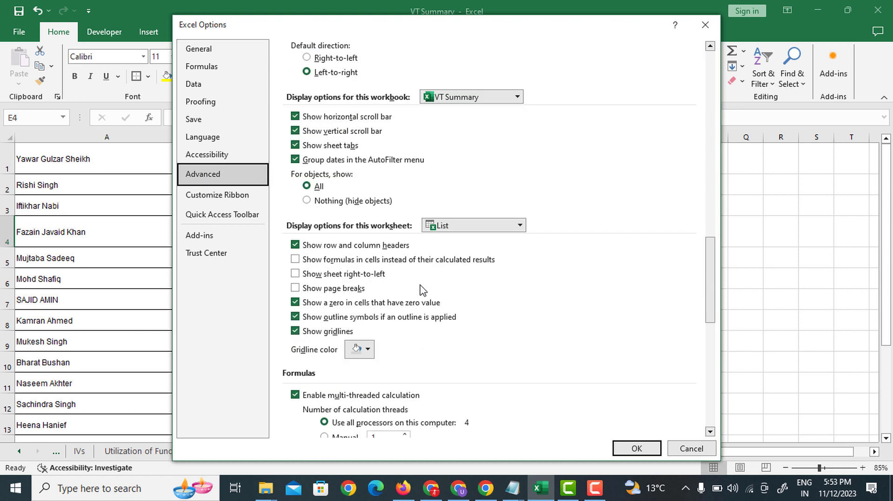
scroll(422, 292, down, 3)
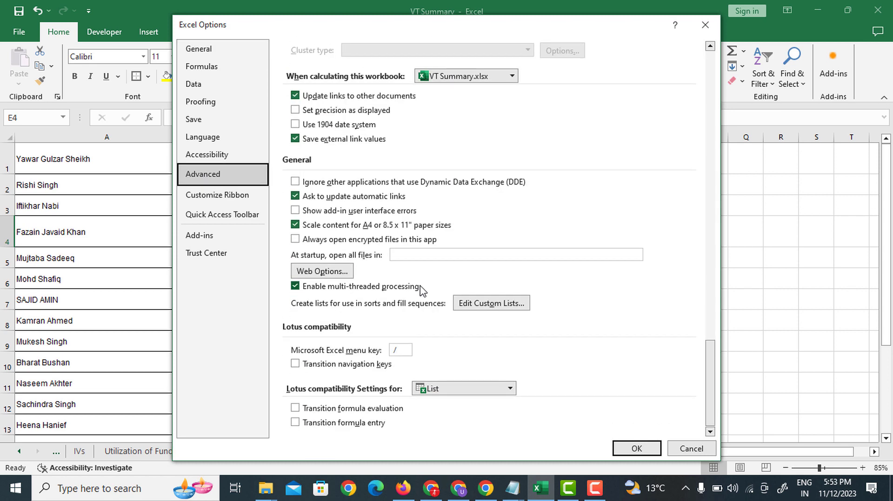
click(467, 309)
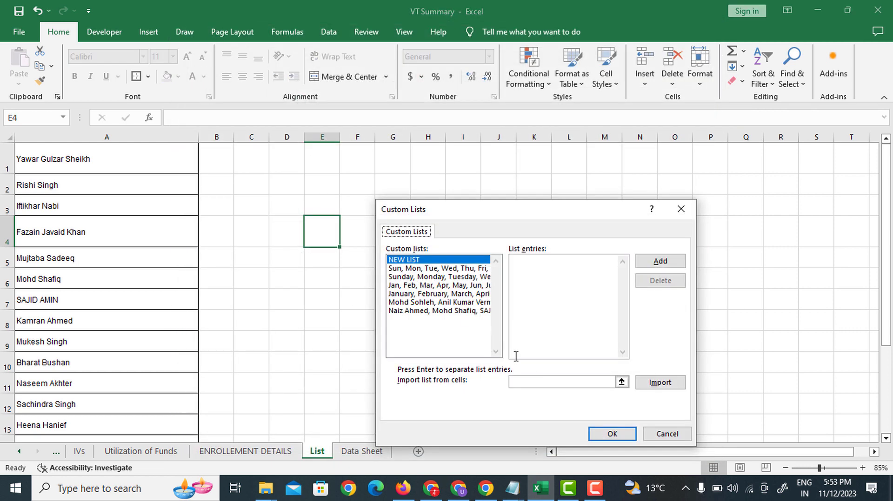
click(515, 381)
click(521, 381)
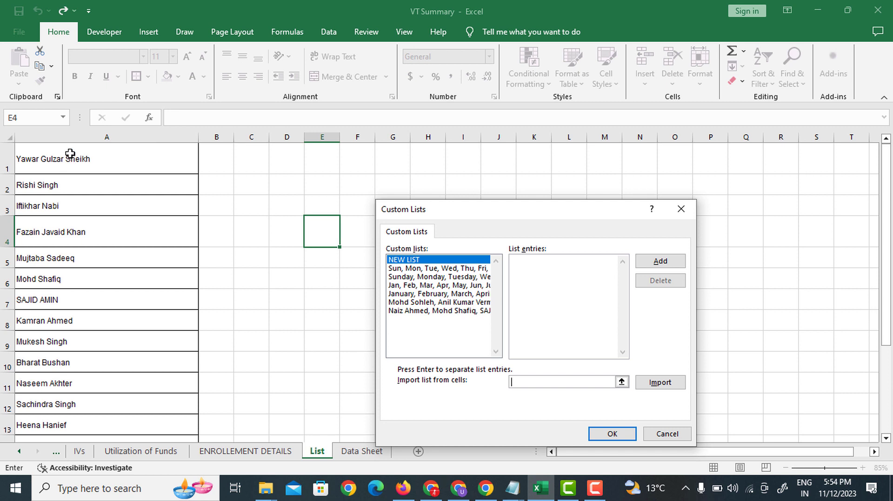
drag(71, 154, 80, 342)
click(115, 279)
click(209, 260)
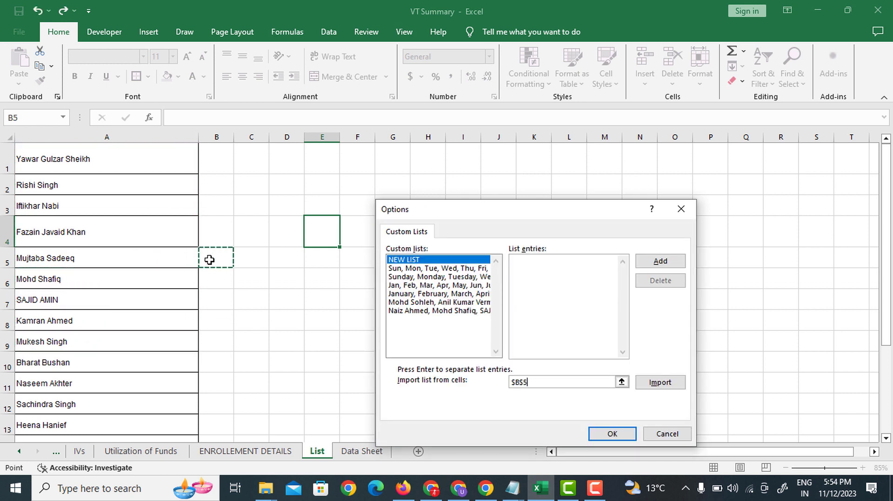
- Set the import range for the new custom list to cells A1:A18 of the List sheet
click(99, 159)
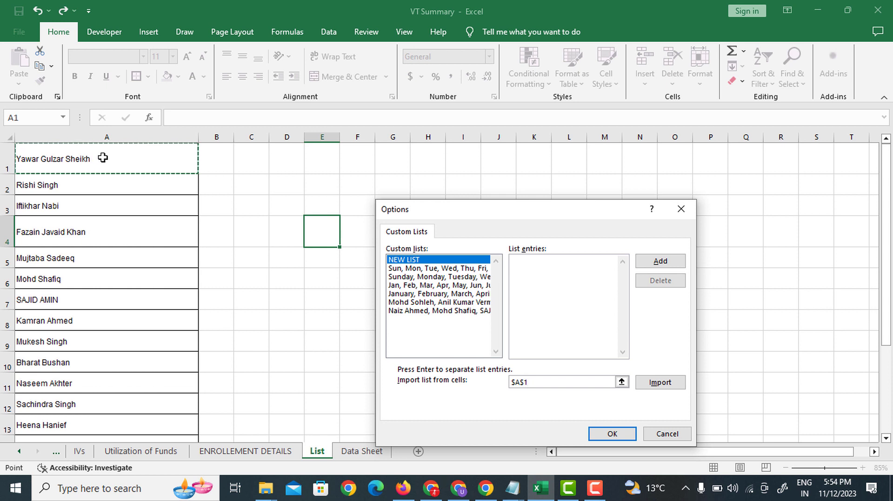
drag(102, 158, 112, 421)
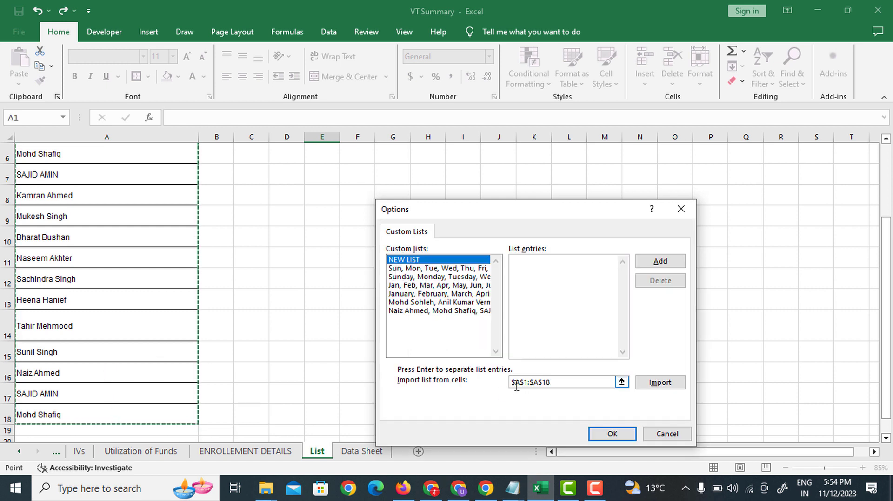
scroll(43, 164, up, 2)
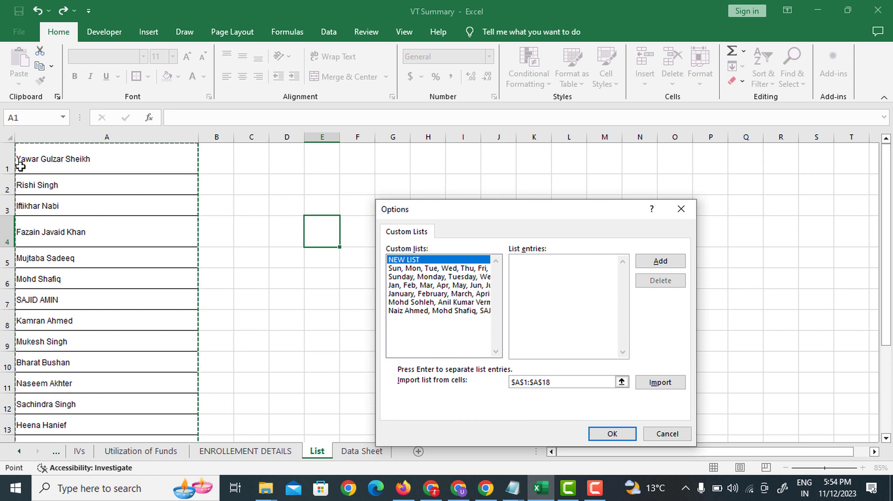
scroll(56, 267, down, 5)
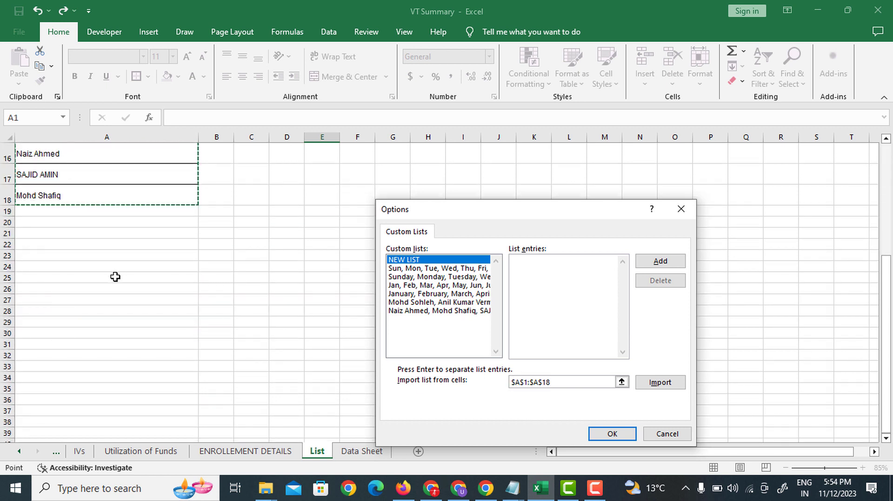
scroll(115, 276, up, 5)
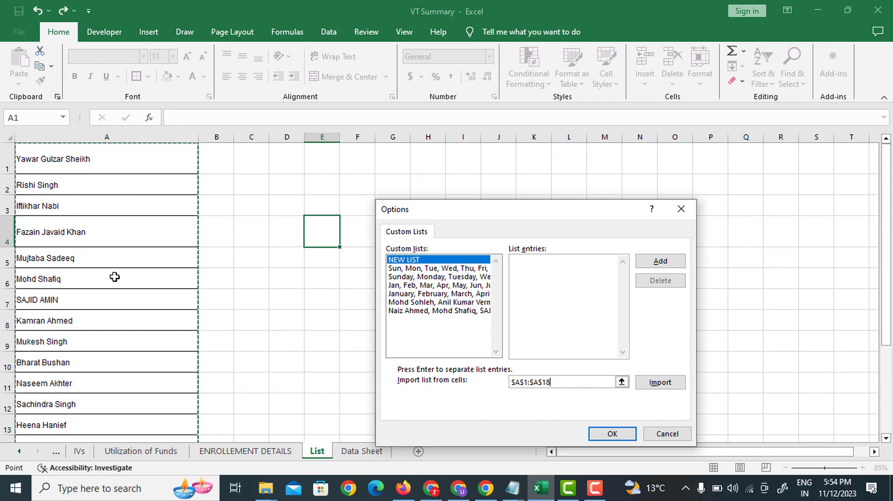
- Import the names from the specified range as a custom list and accept the custom list and program options
click(650, 384)
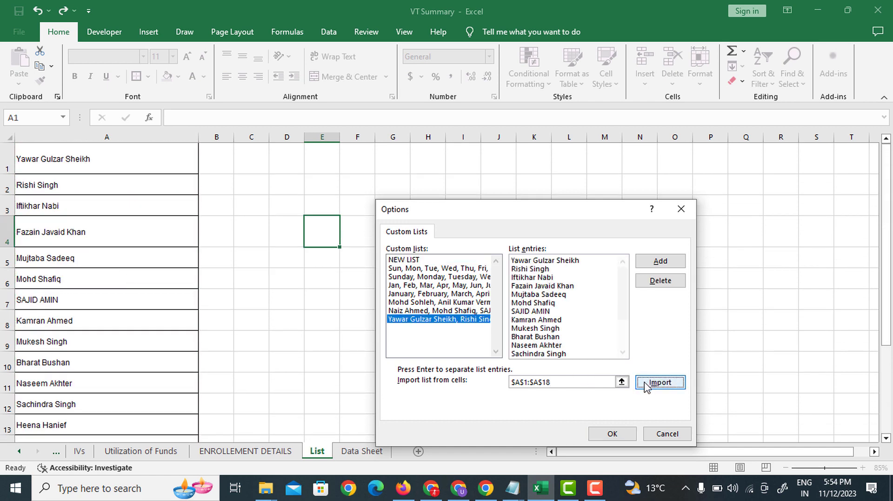
click(612, 434)
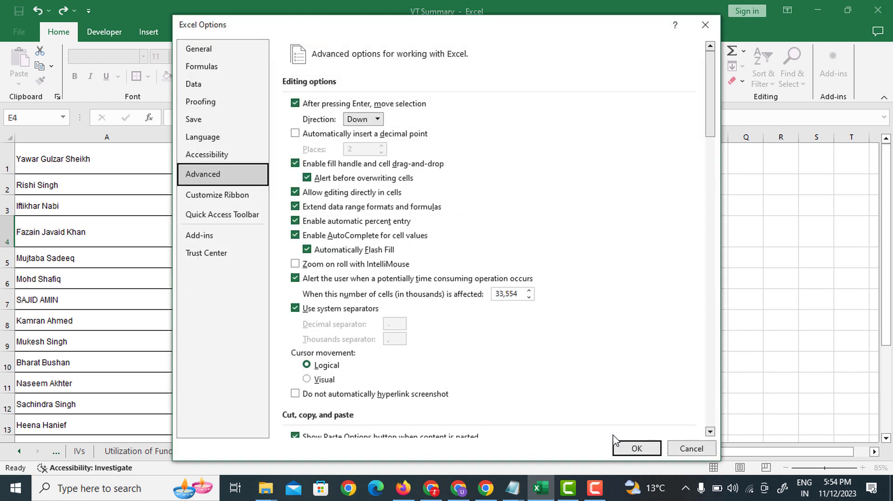
click(636, 448)
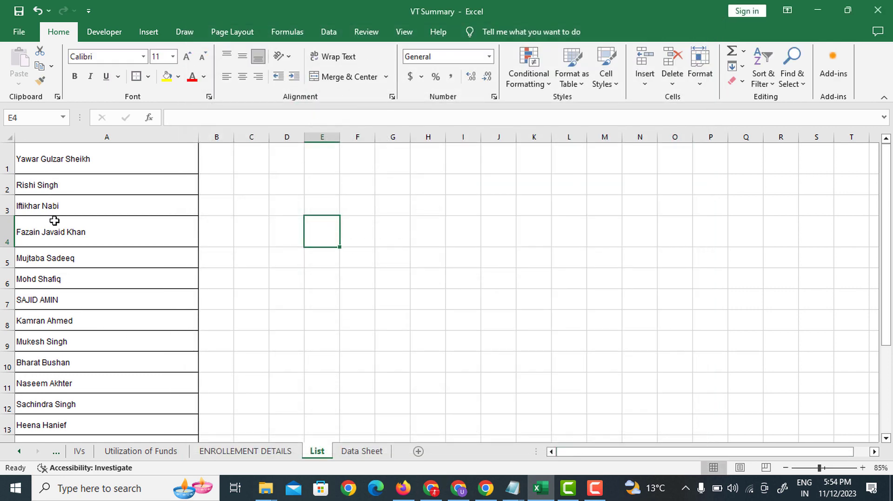
- Highlight the record in cells A9:C9 of the Data Sheet with a yellow fill
click(380, 453)
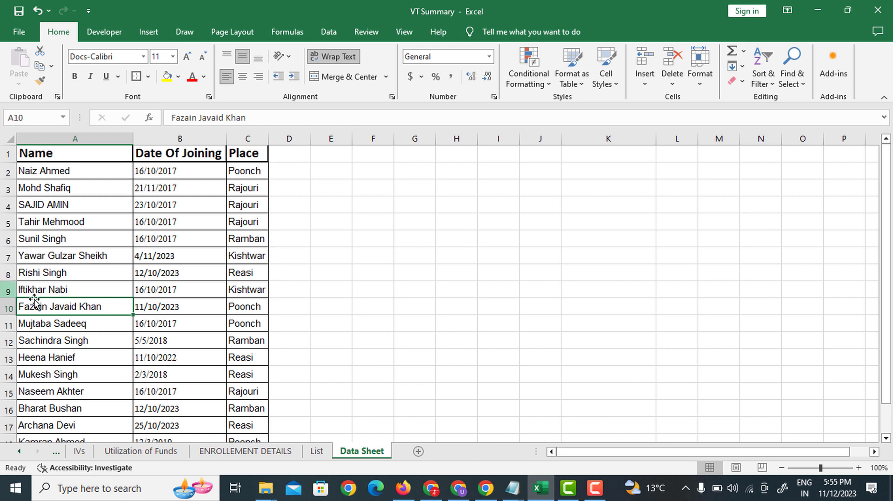
drag(28, 289, 251, 294)
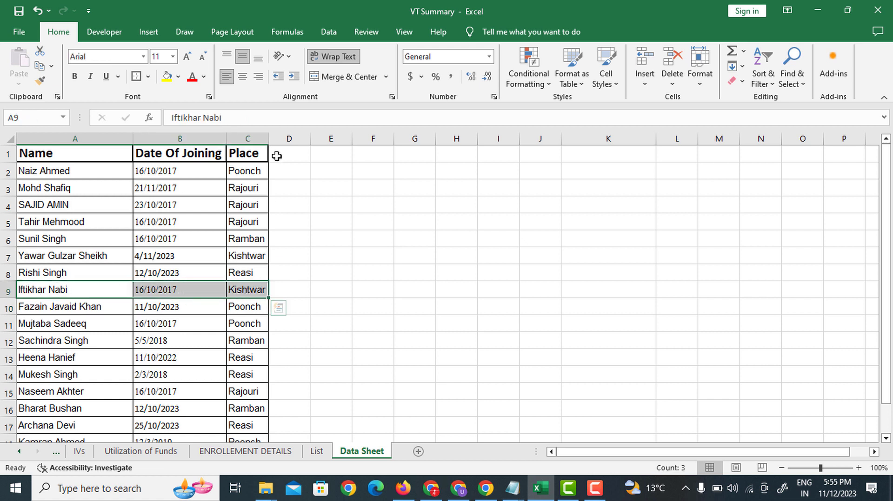
click(179, 77)
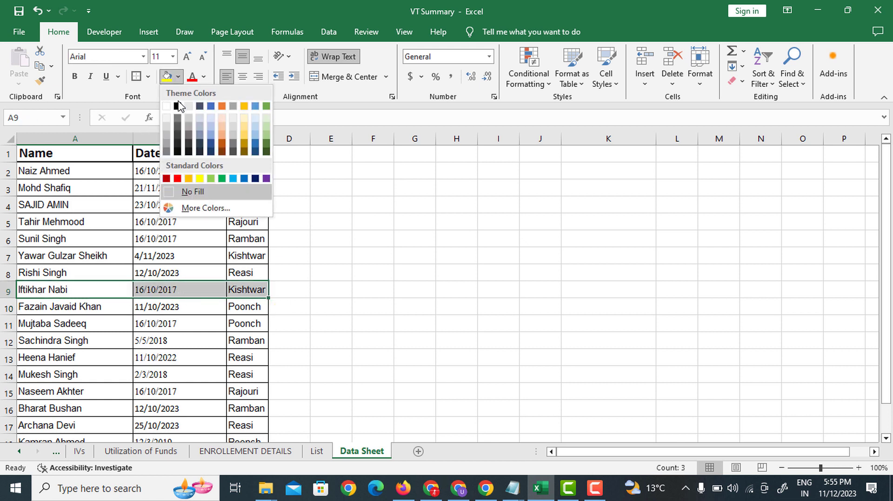
click(200, 178)
click(204, 358)
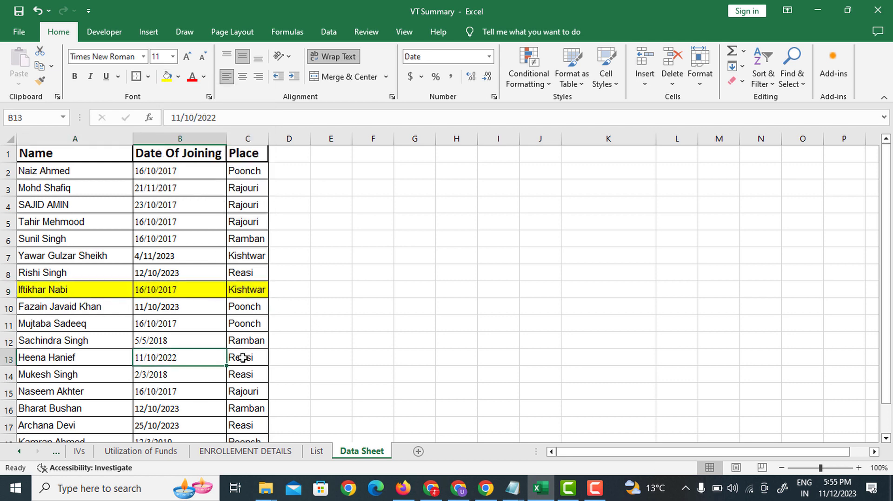
- Highlight the record in cells A14:C14 of the Data Sheet with a yellow fill
scroll(217, 355, down, 1)
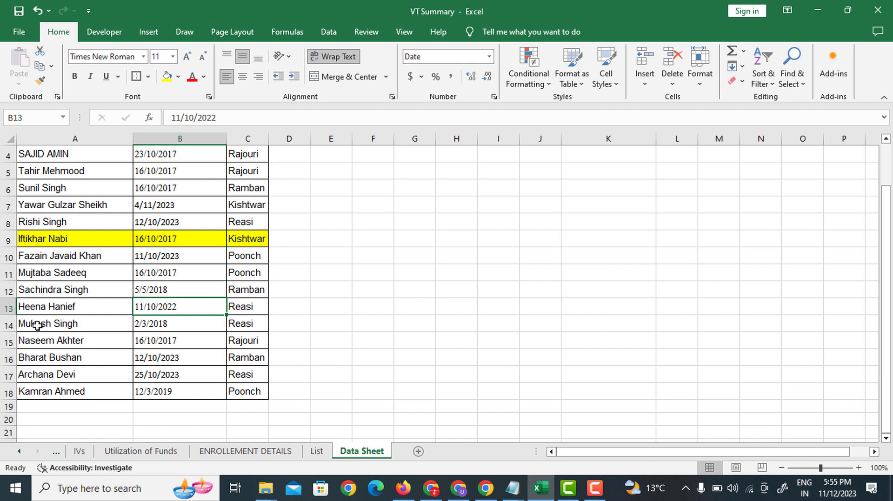
drag(37, 326, 249, 324)
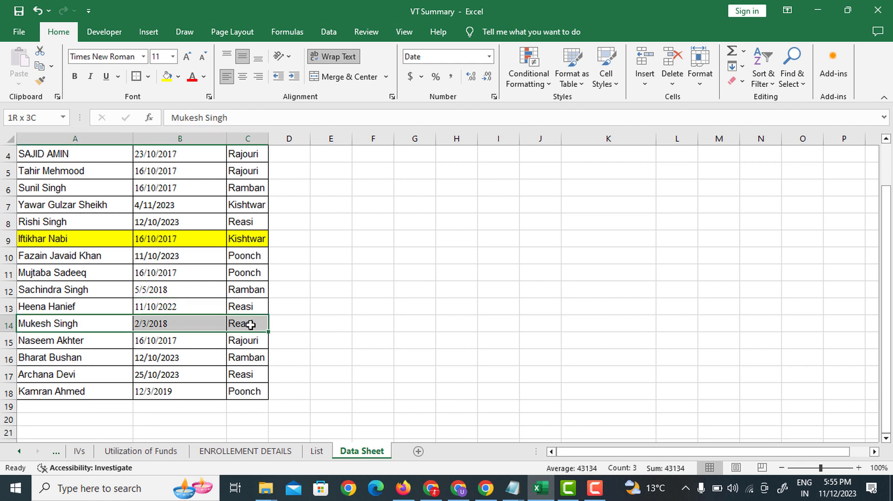
click(166, 79)
scroll(243, 371, up, 1)
click(331, 308)
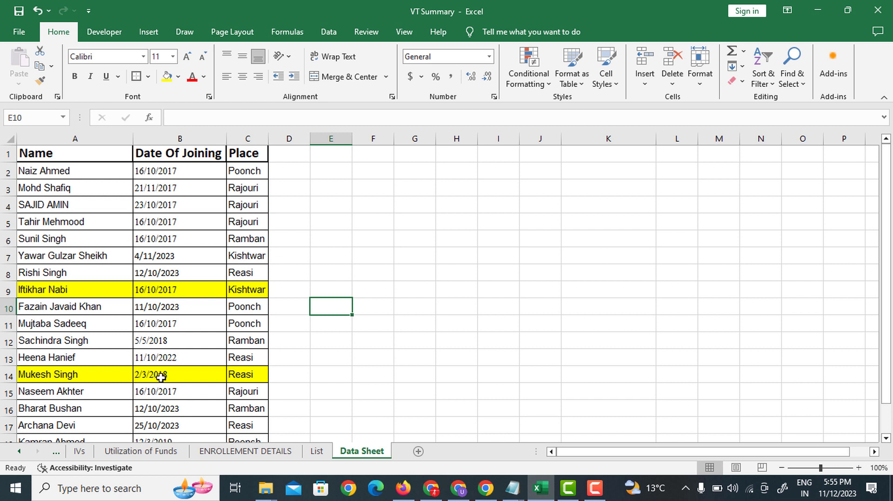
- Change the fill of the record in cells A14:C14 to a medium blue-grey theme colour
drag(29, 377, 238, 376)
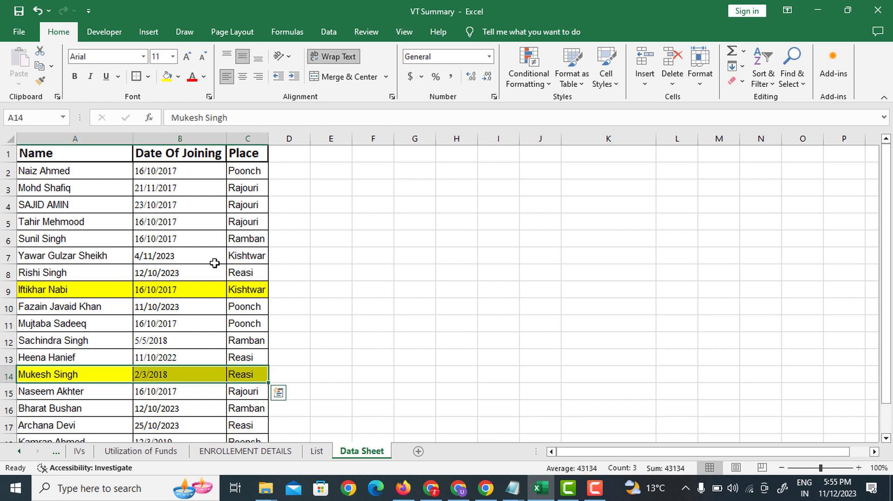
click(178, 76)
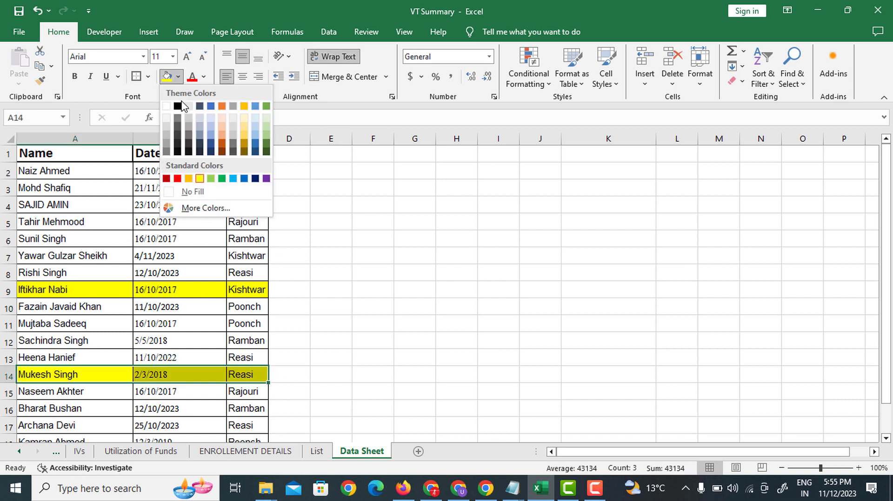
click(200, 135)
click(289, 255)
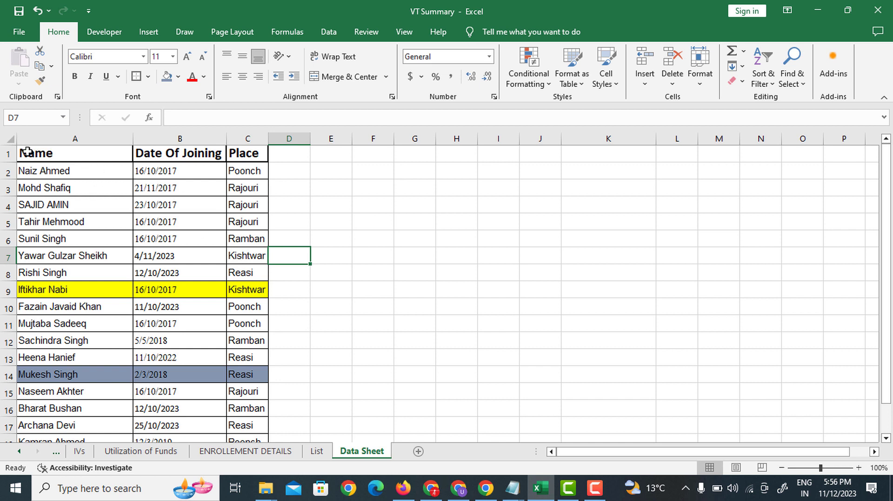
- Start a custom sort of the table in cells A1:C18 and set it to sort by the Name column
drag(27, 151, 249, 154)
click(180, 188)
drag(68, 152, 253, 408)
scroll(237, 386, up, 1)
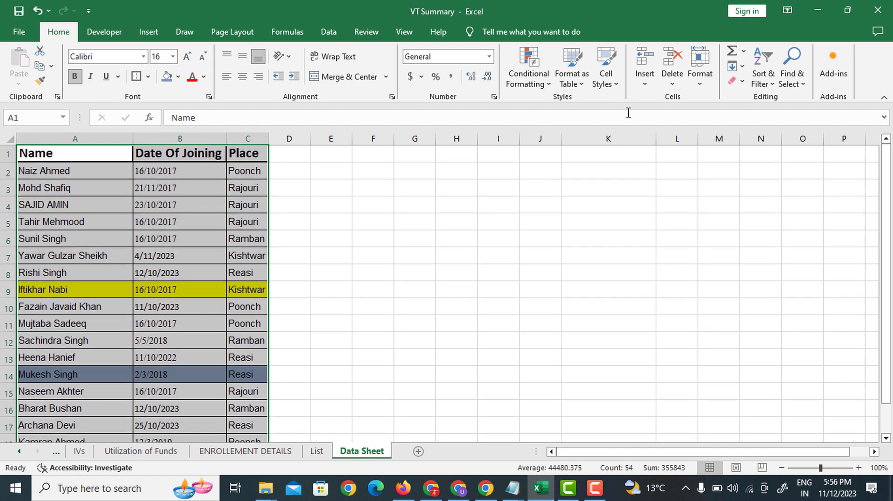
click(763, 83)
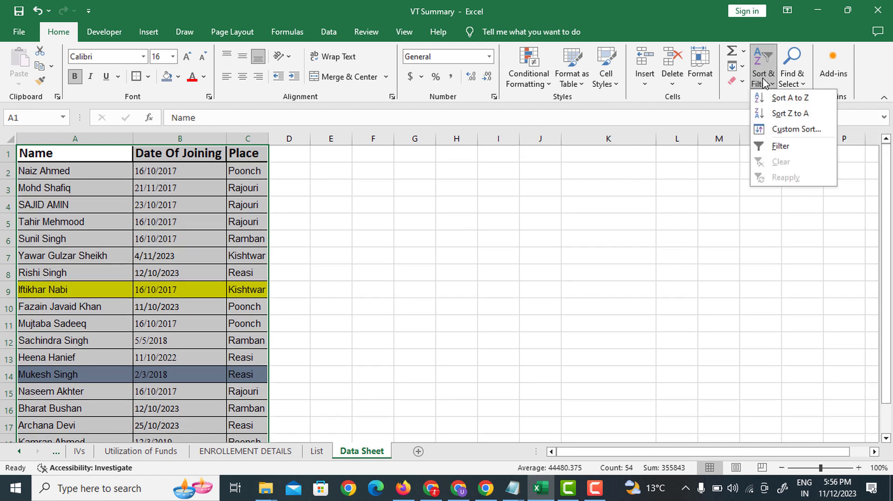
click(796, 130)
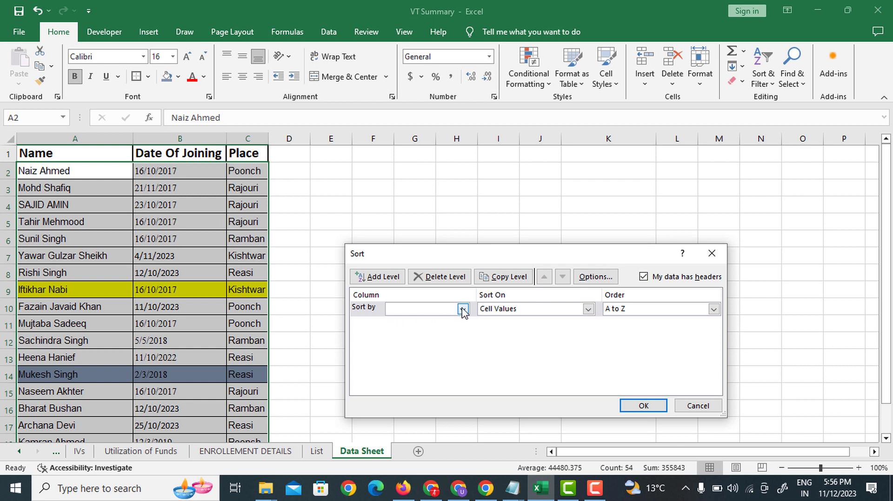
click(463, 310)
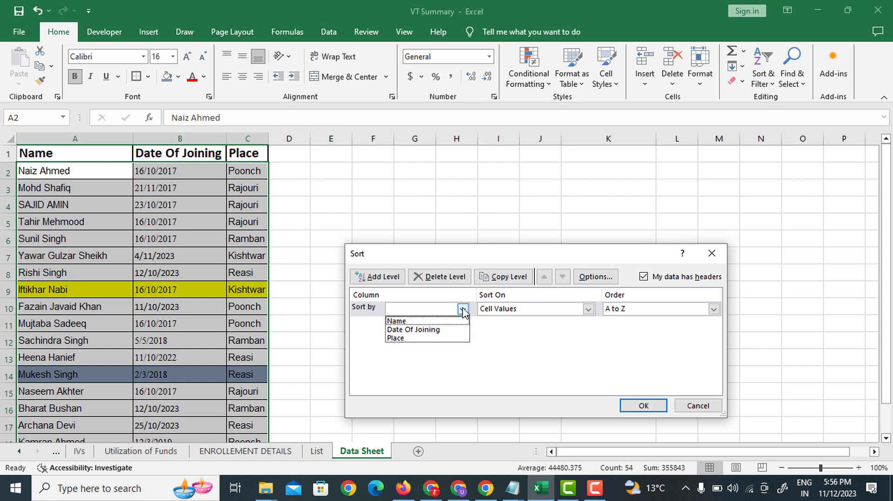
click(408, 322)
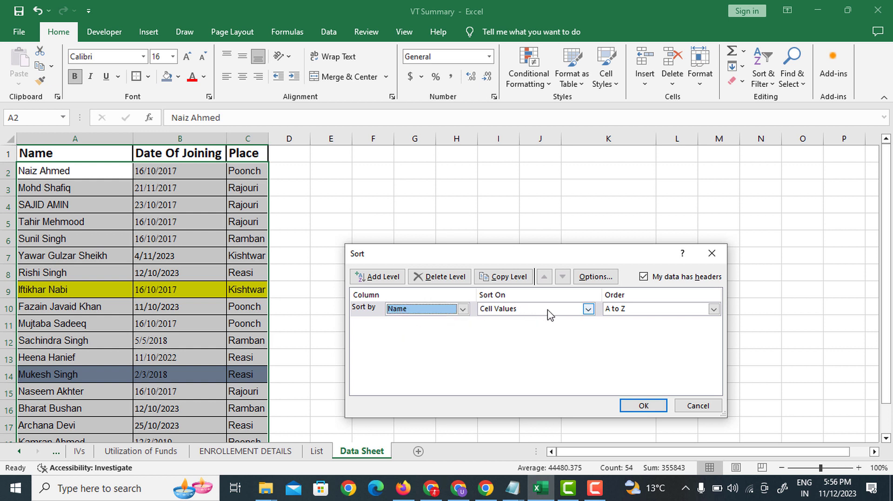
- Set the sort order to the last custom list, the one imported from the List sheet, and apply the sort
click(714, 309)
click(649, 341)
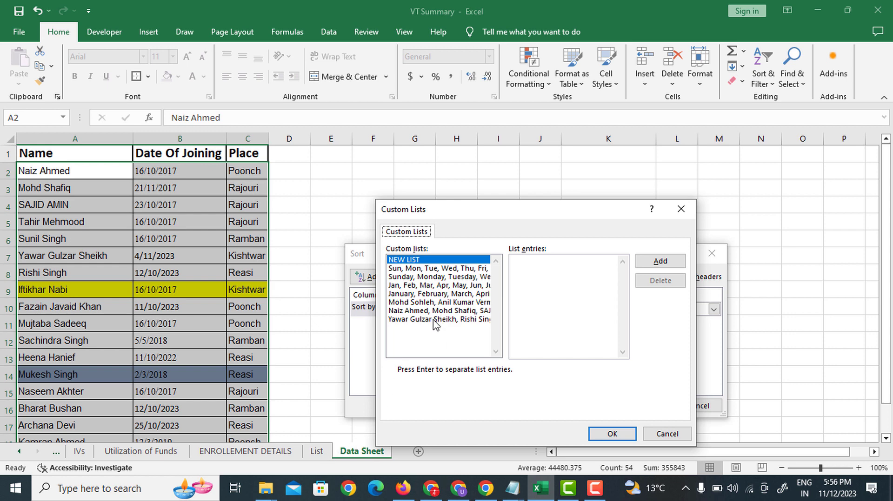
click(434, 319)
click(612, 434)
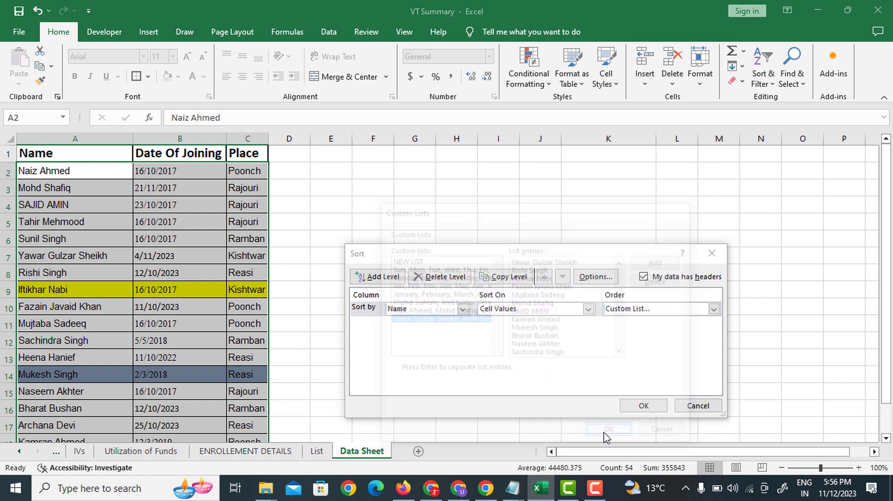
click(643, 405)
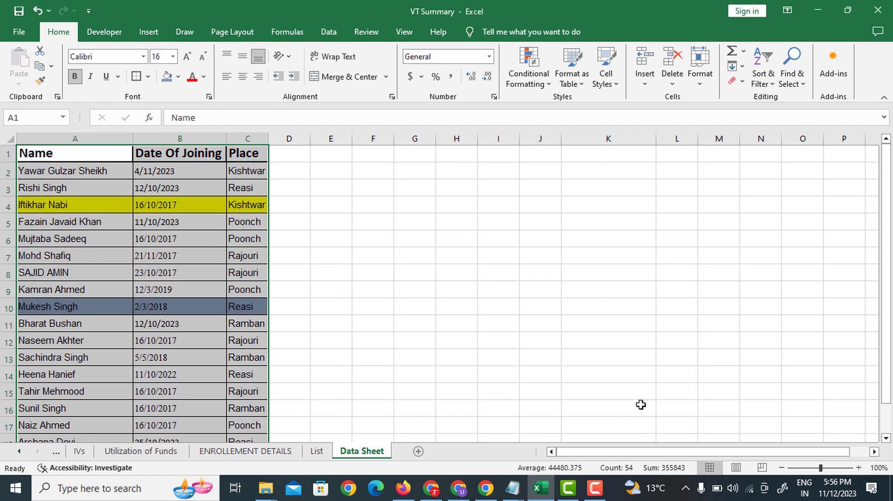
click(419, 322)
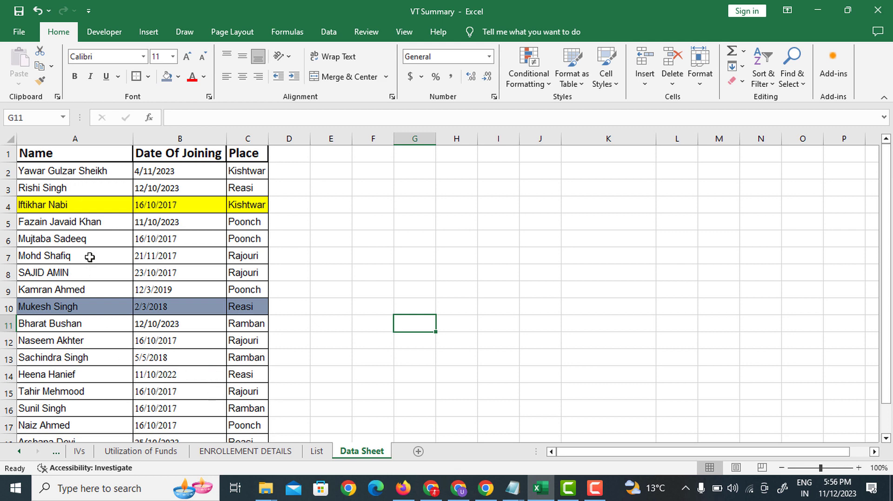
- Copy the names in A1:A18 of the List sheet to the Data Sheet starting at G2 and widen column G to fit them
click(318, 452)
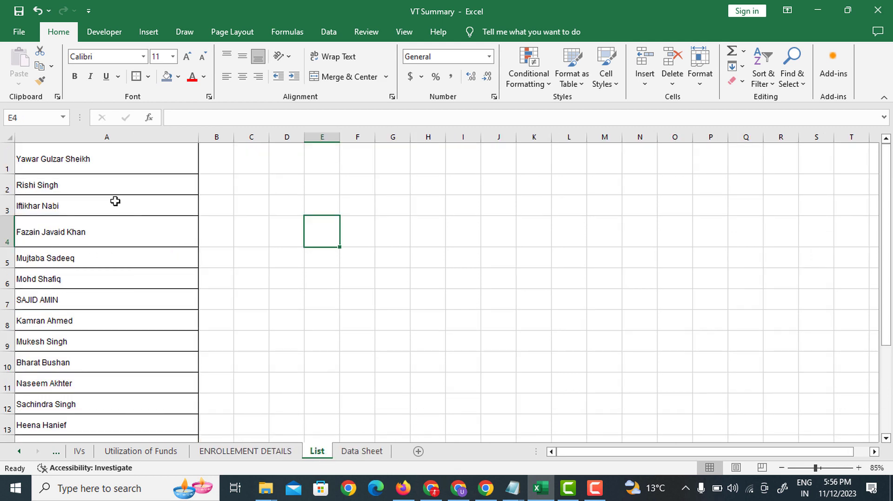
drag(44, 158, 74, 414)
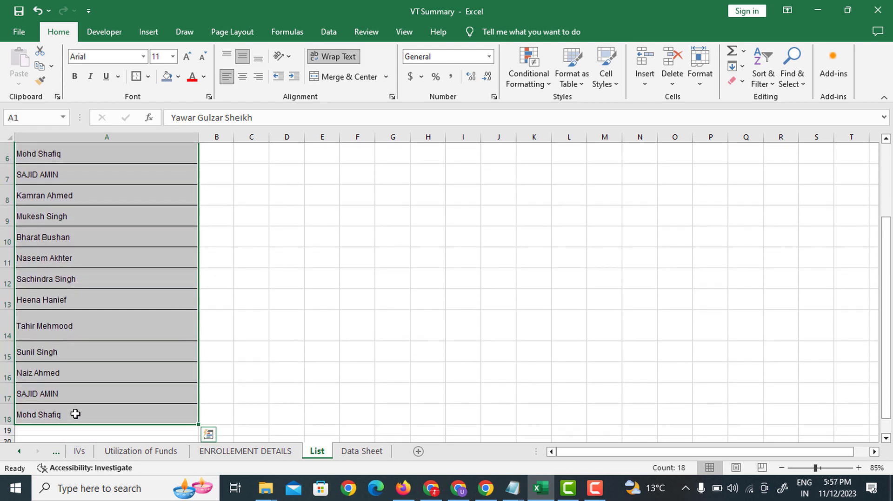
key(ctrl+c)
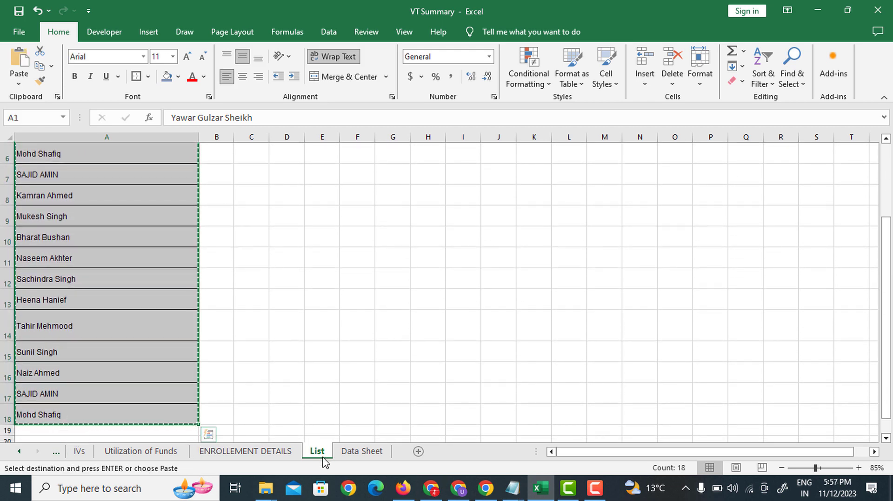
click(372, 454)
click(419, 153)
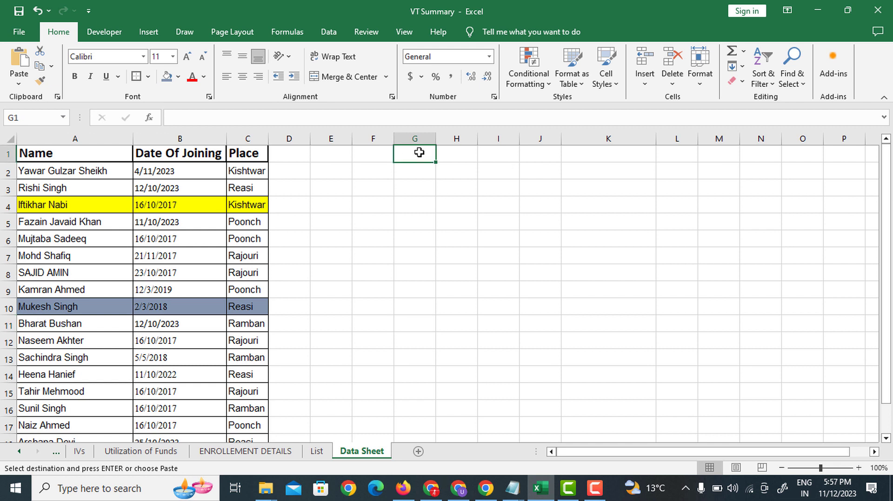
click(419, 170)
key(ctrl+v)
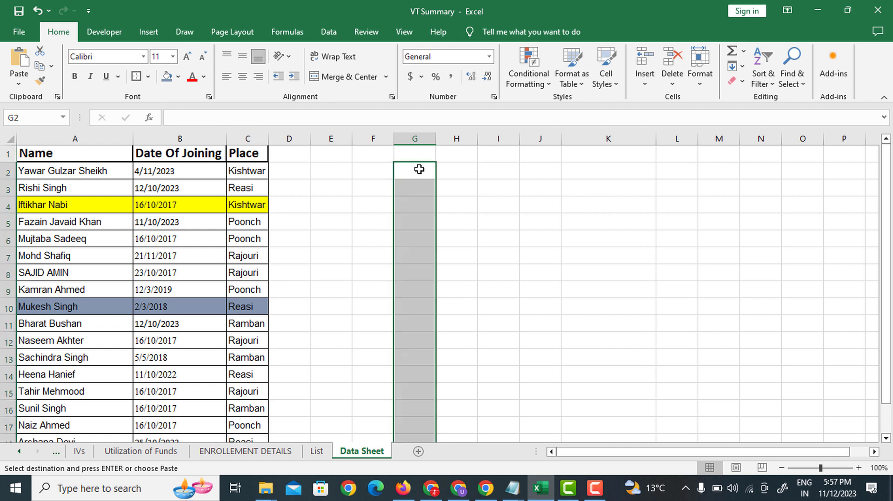
drag(437, 138, 558, 138)
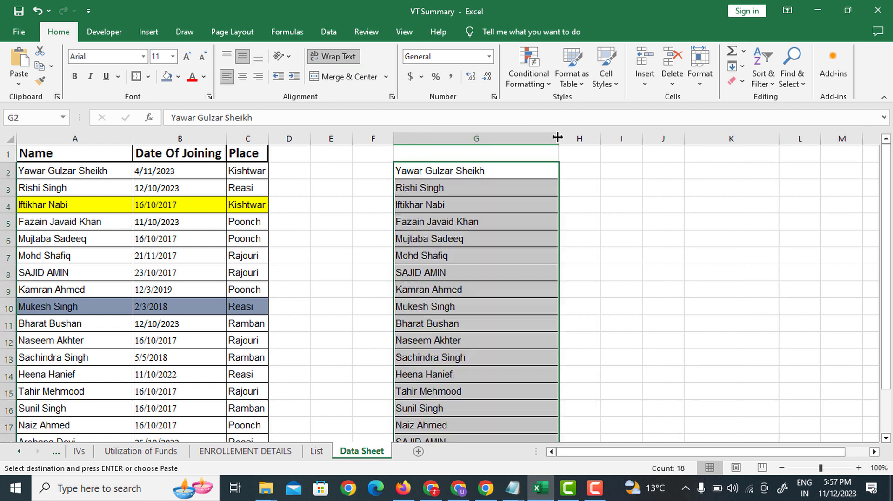
- Compare the order of the sorted names in column A with the copied list in column G, from row 2 to the end
click(7, 171)
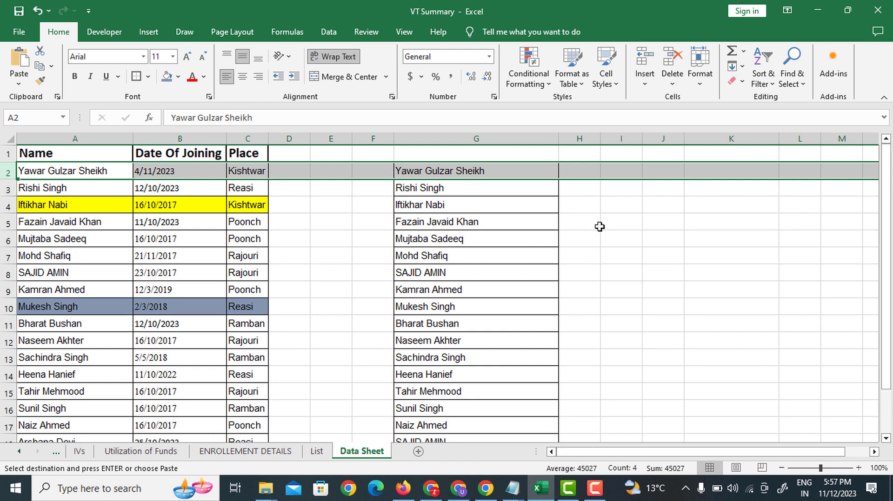
scroll(252, 378, down, 4)
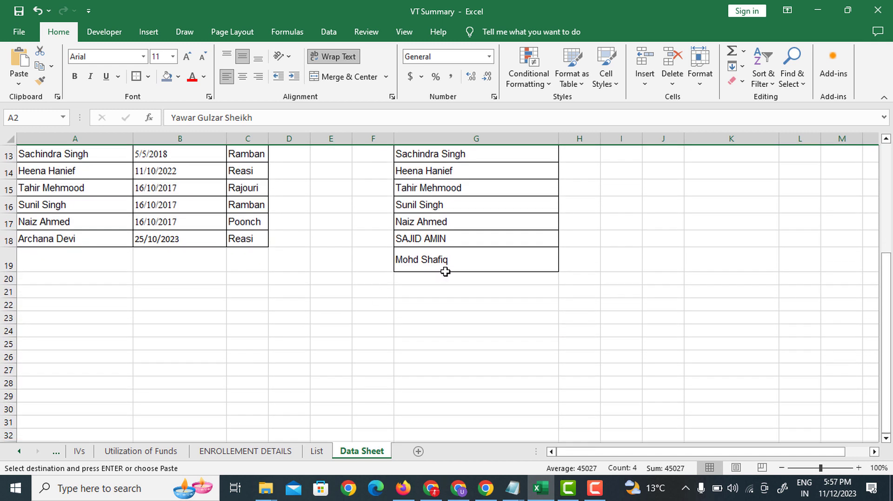
scroll(444, 270, up, 4)
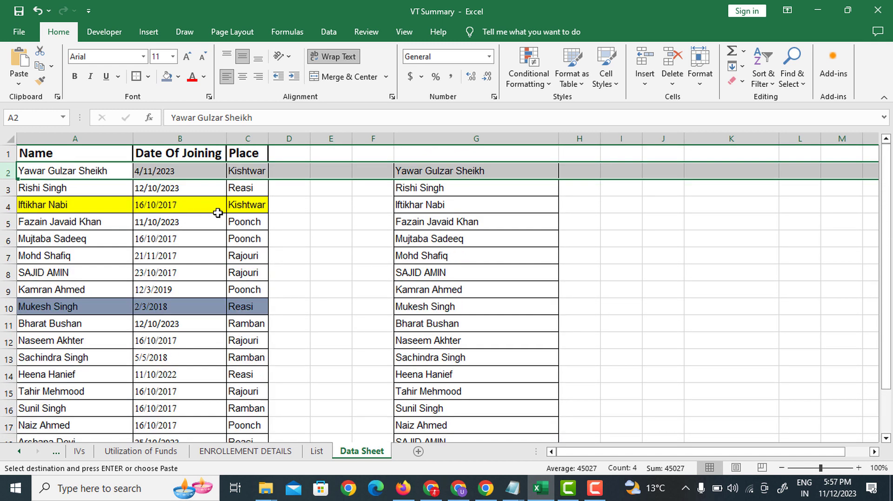